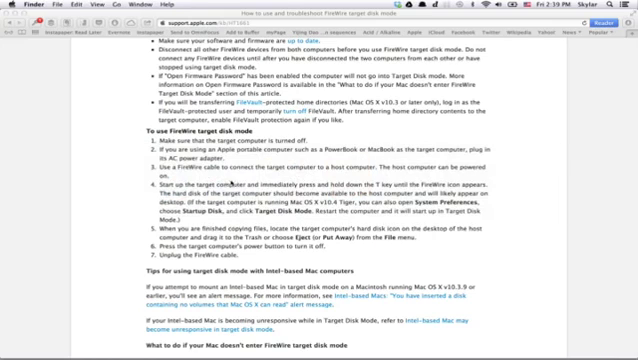
Step: Open a new Finder window over the Safari FireWire target disk mode article
key(super+n)
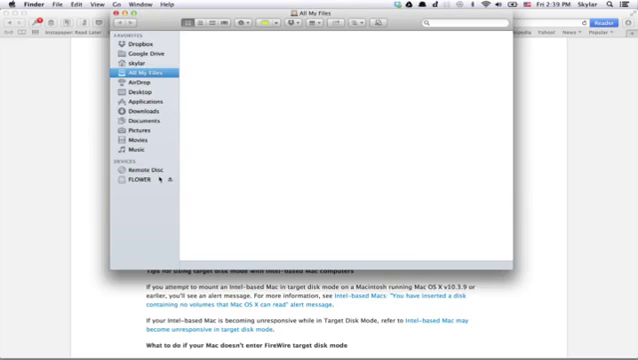
Step: View FLOWER as a list, then go to Computer and open the khazad-dum disk
click(140, 179)
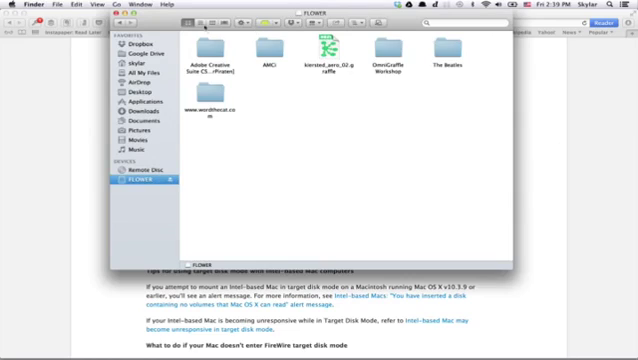
click(202, 23)
click(116, 4)
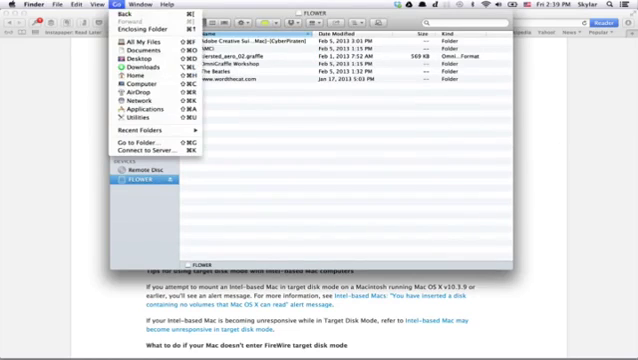
click(152, 84)
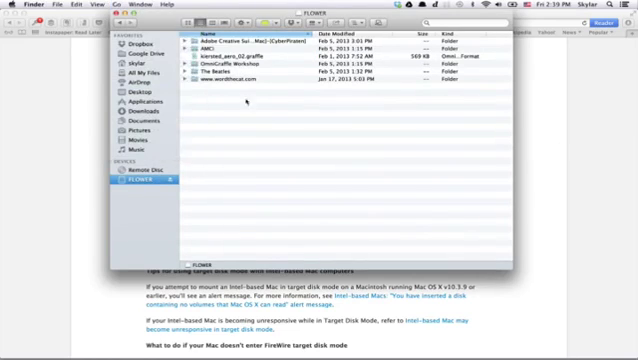
click(210, 72)
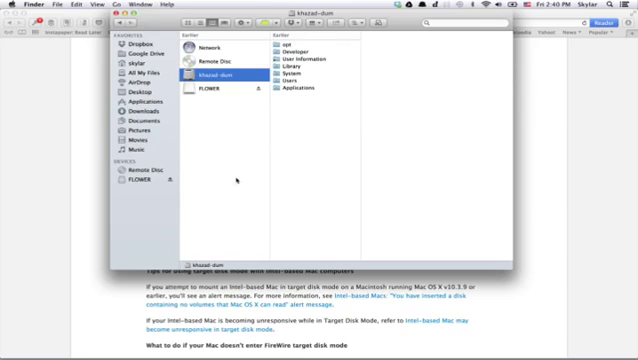
Step: Open khazad-dum's Users folder, listing skylar_test, skylar, macports and Shared
click(296, 80)
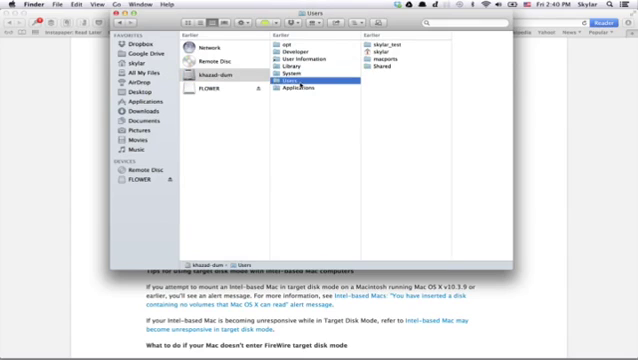